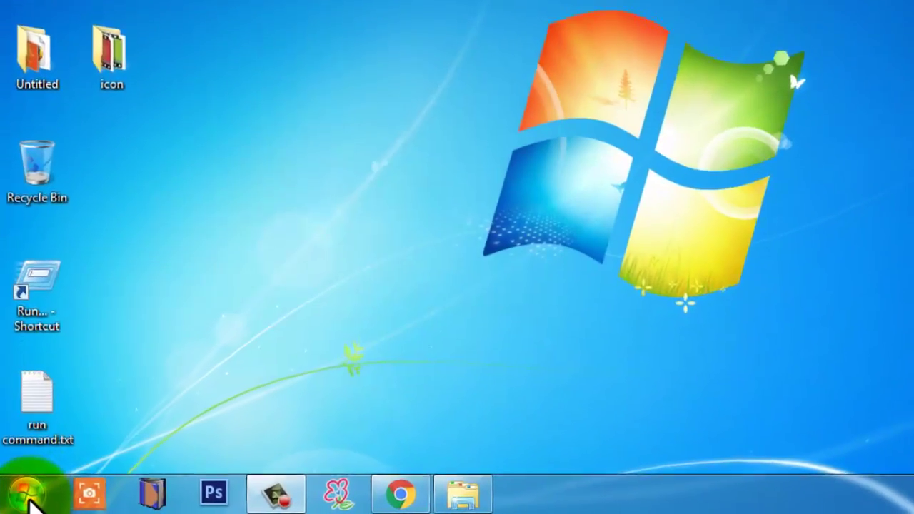
- Open Control Panel to view its items and close it again
{"action": "left_click", "coordinate": [20, 498]}
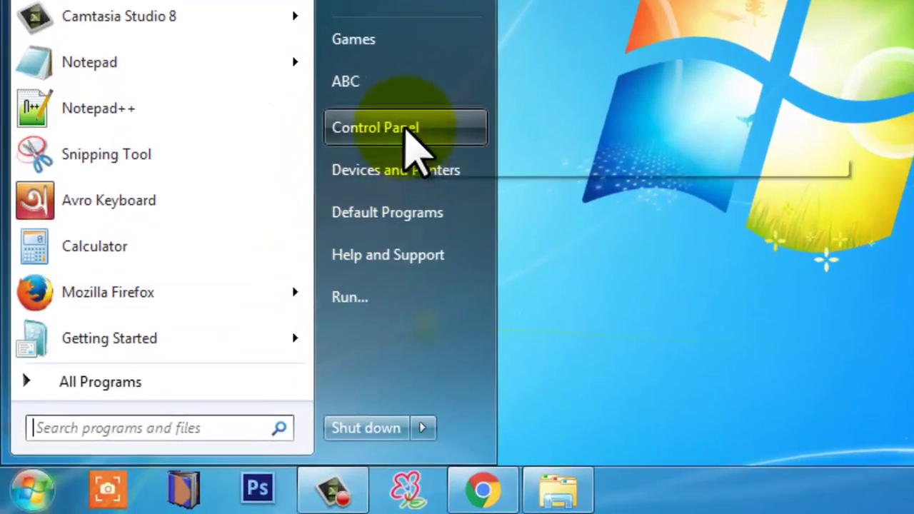
{"action": "left_click", "coordinate": [402, 128]}
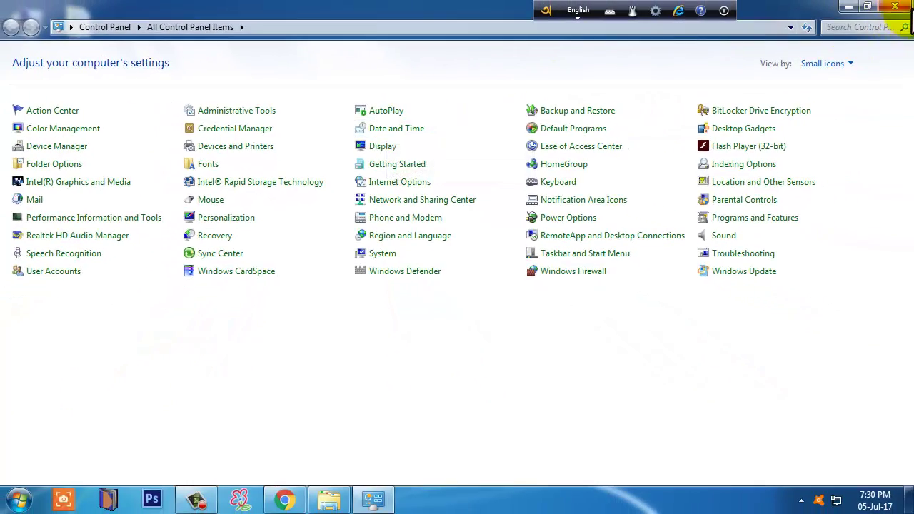
{"action": "left_click", "coordinate": [901, 7]}
{"action": "left_click", "coordinate": [18, 500]}
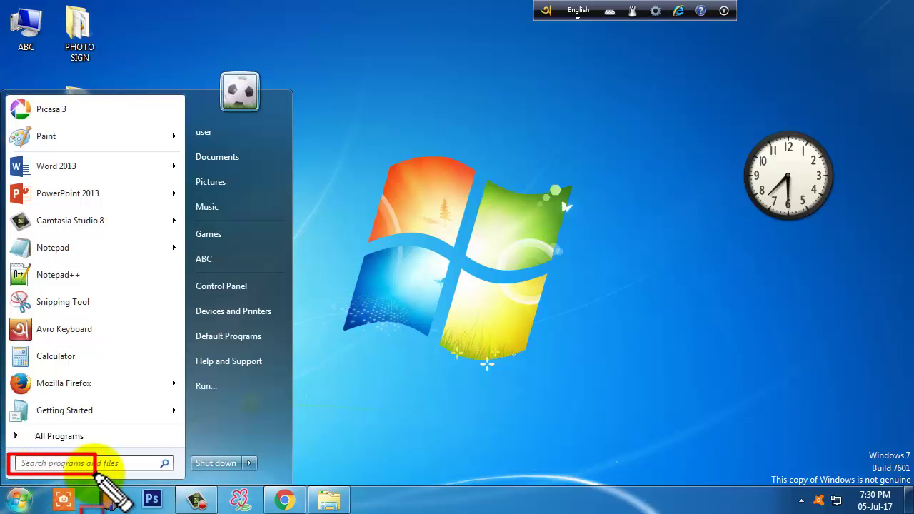
{"action": "mouse_move", "coordinate": [38, 135]}
{"action": "left_mouse_down"}
{"action": "mouse_move", "coordinate": [104, 173]}
{"action": "mouse_move", "coordinate": [167, 180]}
{"action": "left_mouse_up"}
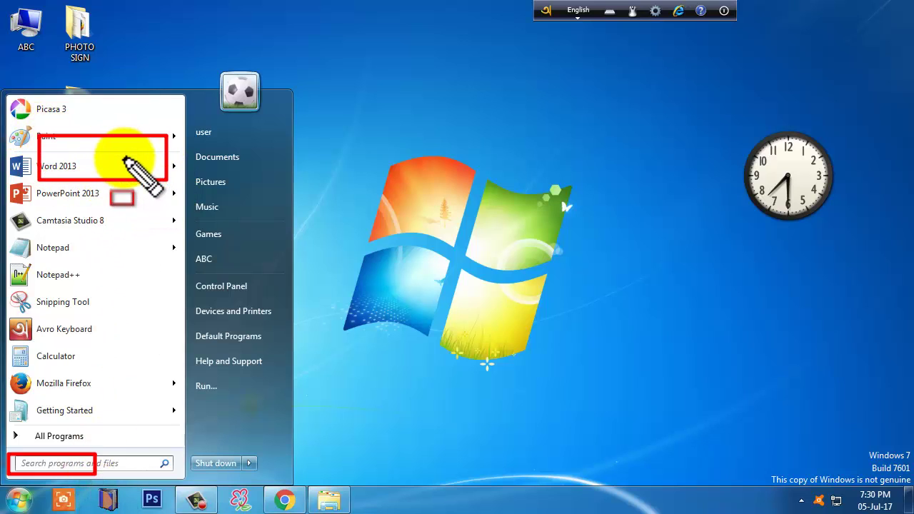
{"action": "left_click", "coordinate": [125, 161]}
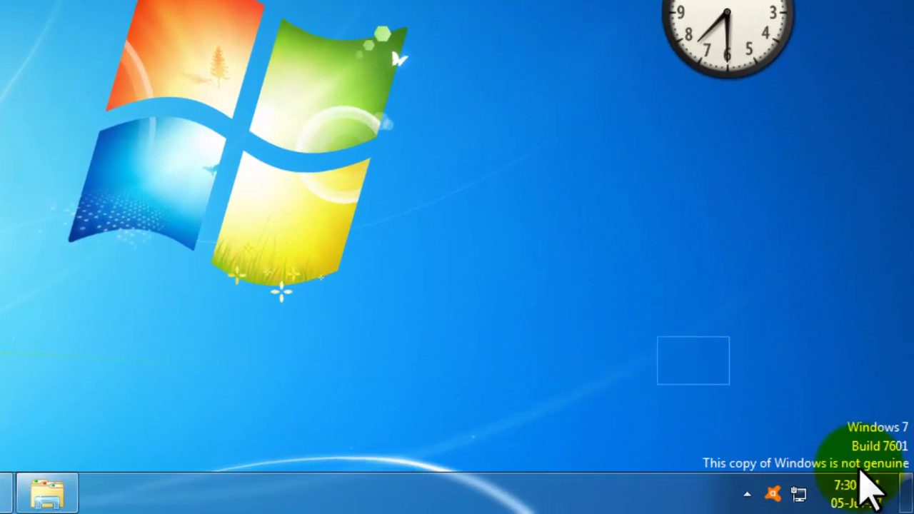
- Examine the taskbar clock's calendar and the additional clocks for Fiji and Samoa
{"action": "mouse_move", "coordinate": [863, 502]}
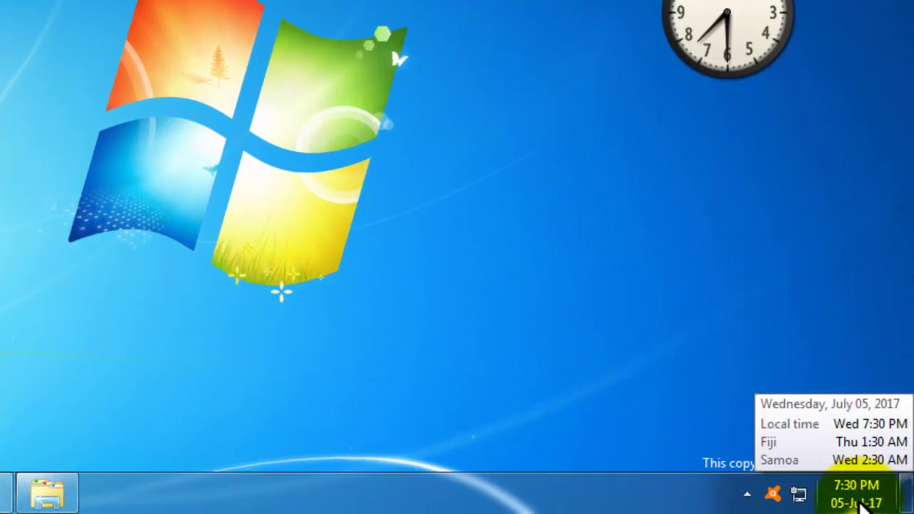
{"action": "left_click", "coordinate": [826, 446]}
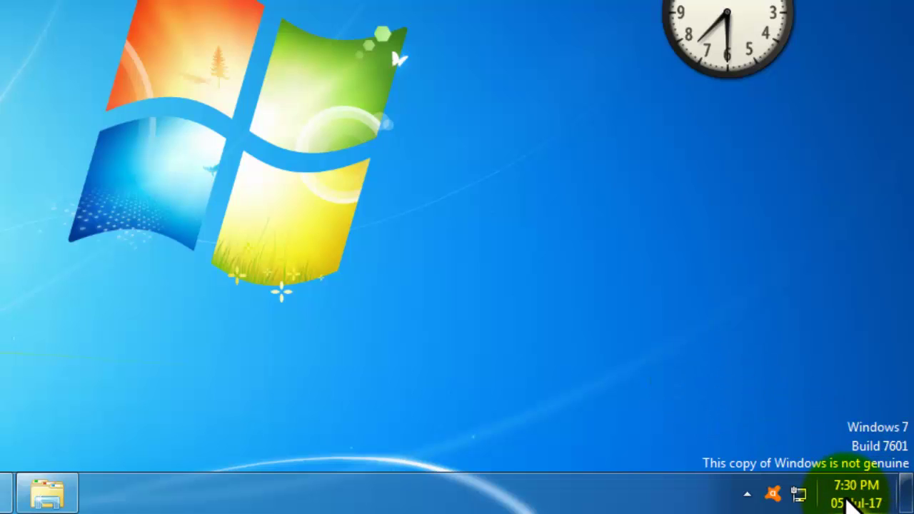
{"action": "left_click", "coordinate": [853, 503]}
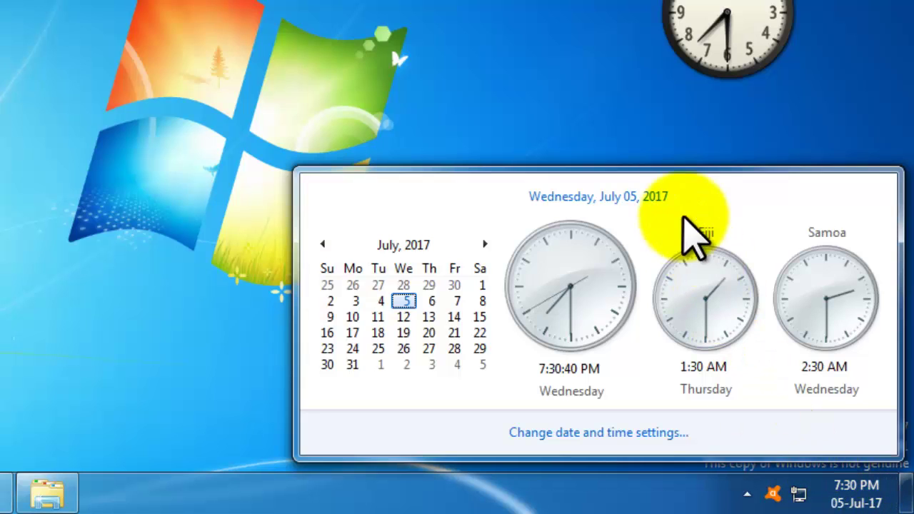
{"action": "key", "text": "ctrl+shift+d"}
{"action": "left_click_drag", "start_coordinate": [670, 180], "coordinate": [761, 307]}
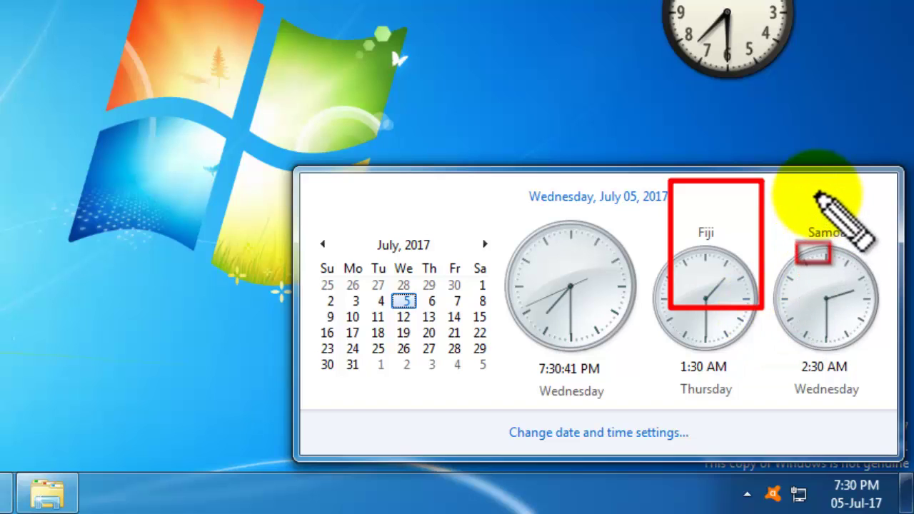
{"action": "left_click_drag", "start_coordinate": [805, 185], "coordinate": [851, 328]}
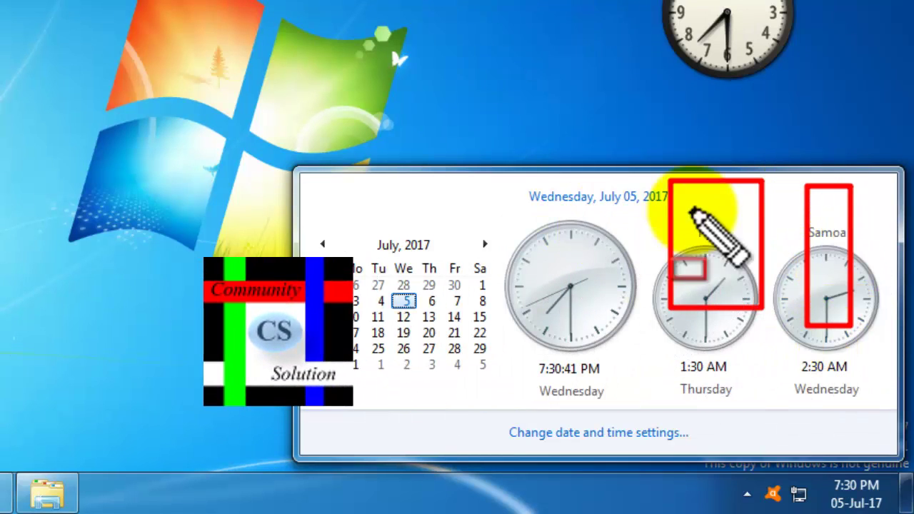
{"action": "mouse_move", "coordinate": [691, 212]}
{"action": "left_mouse_down"}
{"action": "mouse_move", "coordinate": [700, 286]}
{"action": "mouse_move", "coordinate": [706, 180]}
{"action": "mouse_move", "coordinate": [652, 310]}
{"action": "mouse_move", "coordinate": [662, 295]}
{"action": "left_mouse_up"}
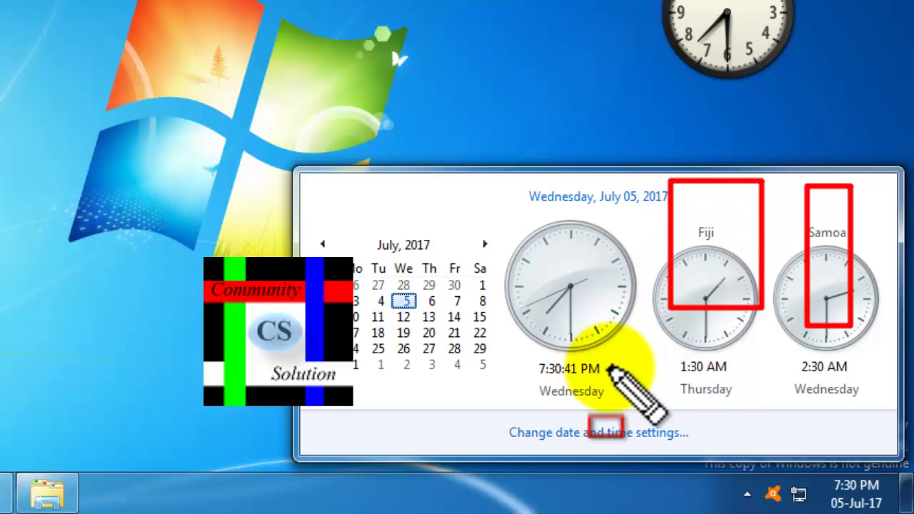
{"action": "key", "text": "Escape"}
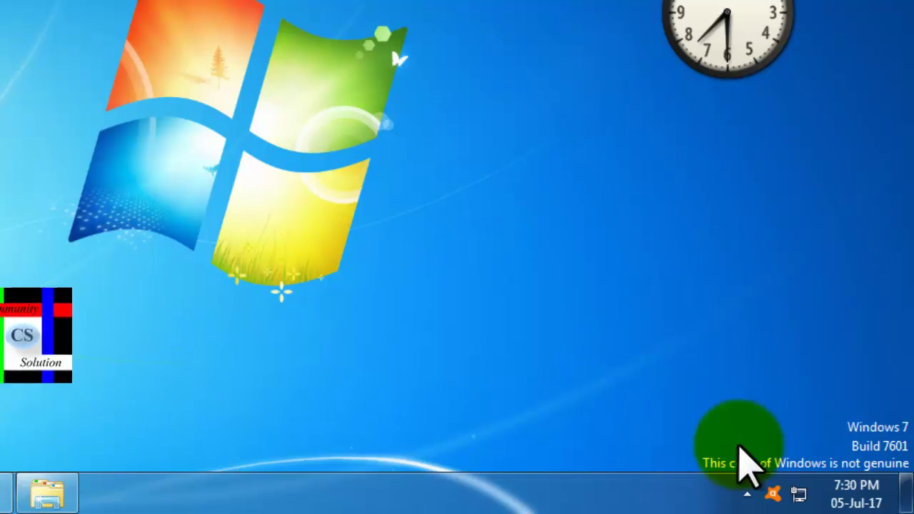
- Open the date and time settings from the taskbar clock and reposition the Date and Time dialog
{"action": "left_click", "coordinate": [860, 498]}
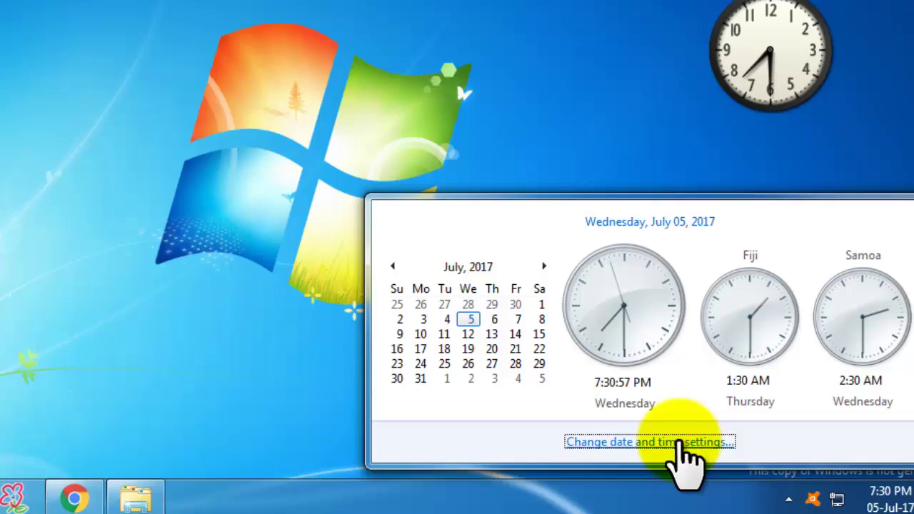
{"action": "left_click", "coordinate": [629, 432]}
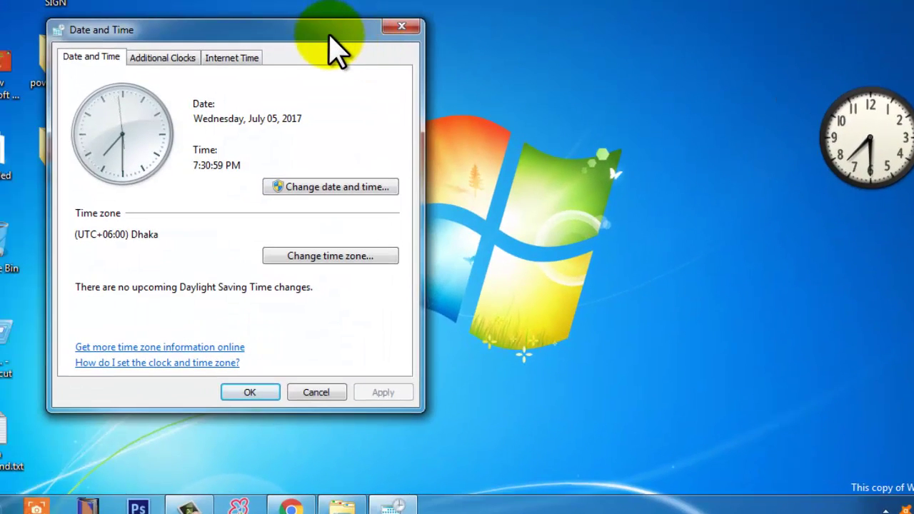
{"action": "left_click_drag", "start_coordinate": [316, 41], "coordinate": [435, 23]}
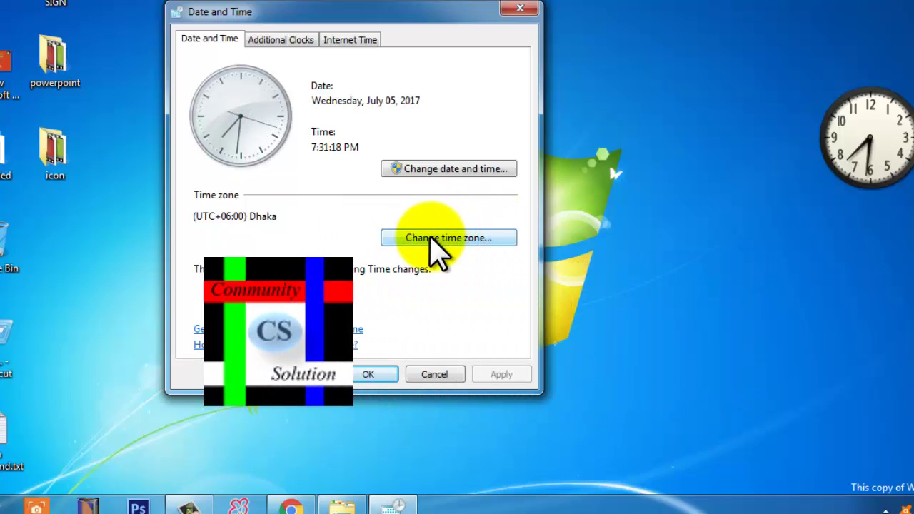
- Look through the list of available time zones and cancel the time zone settings
{"action": "left_click", "coordinate": [438, 243]}
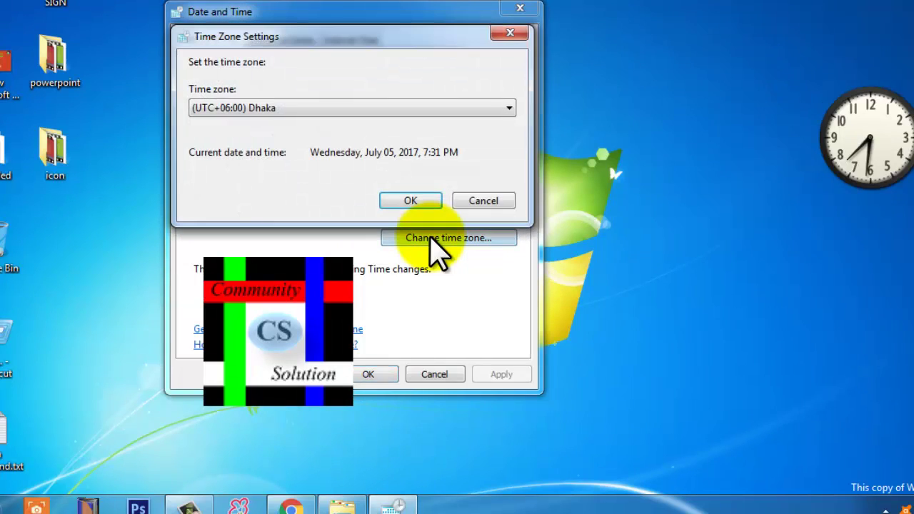
{"action": "left_click", "coordinate": [291, 108]}
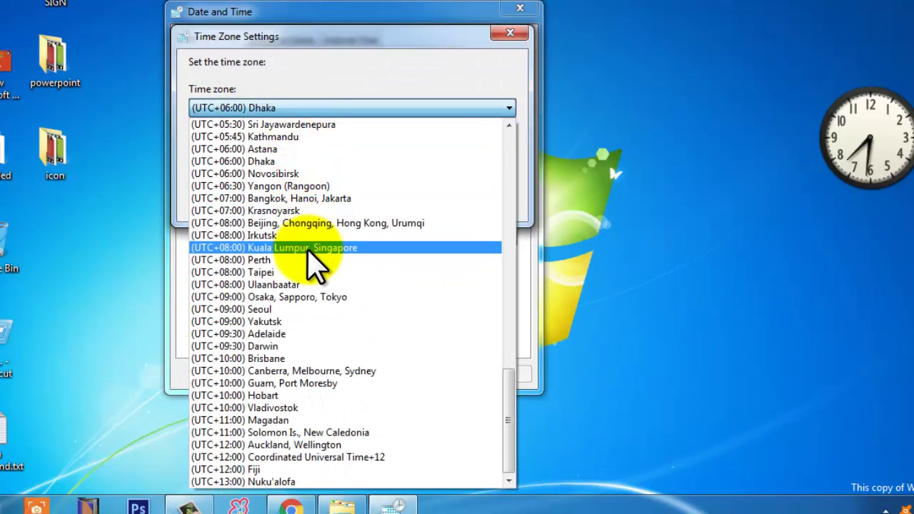
{"action": "left_click", "coordinate": [503, 108]}
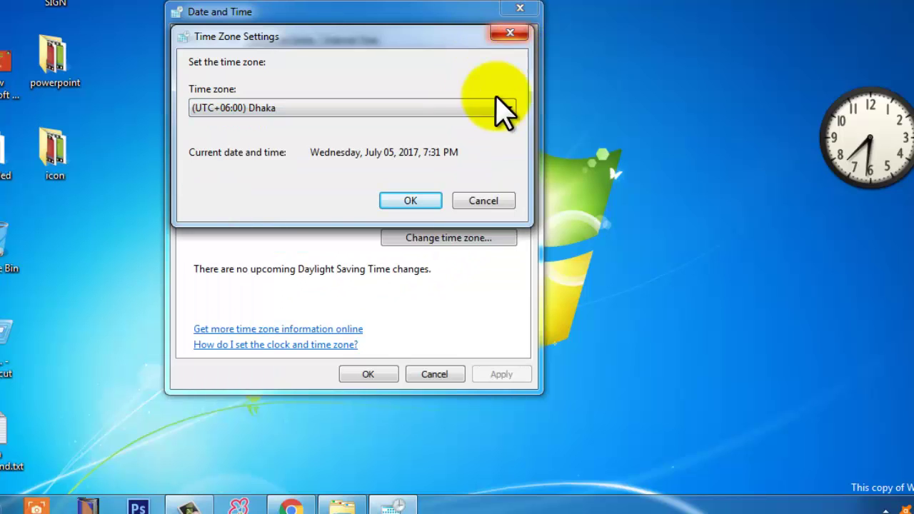
{"action": "left_click", "coordinate": [481, 201]}
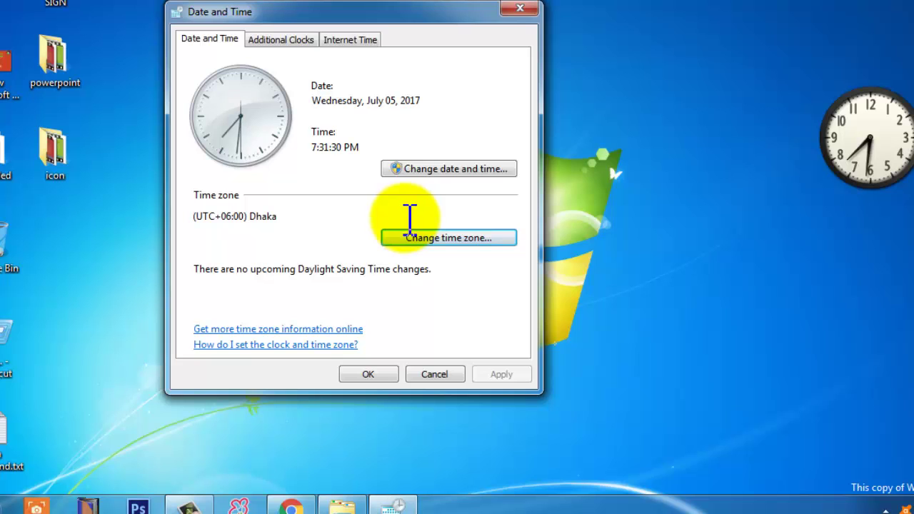
- Open the system date for changing and set it to January 1, 2010
{"action": "left_click", "coordinate": [437, 171]}
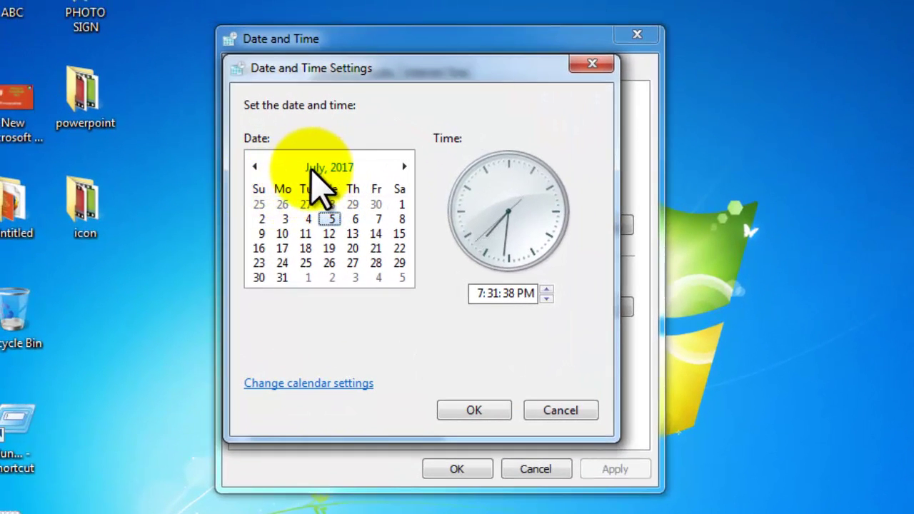
{"action": "left_click", "coordinate": [344, 168]}
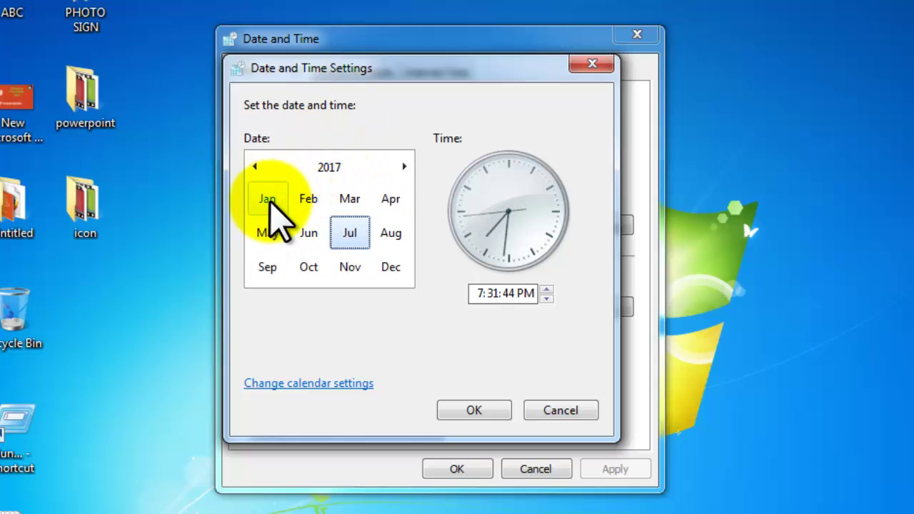
{"action": "left_click", "coordinate": [269, 201]}
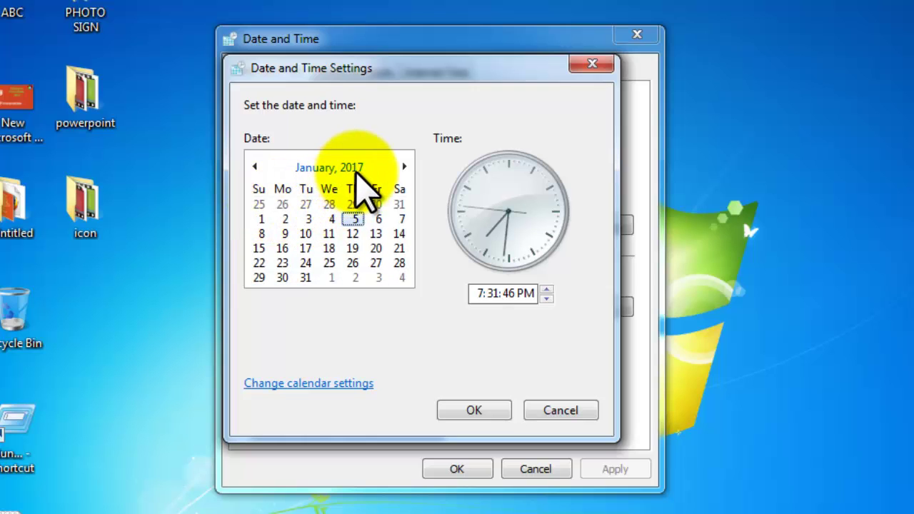
{"action": "left_click", "coordinate": [353, 168]}
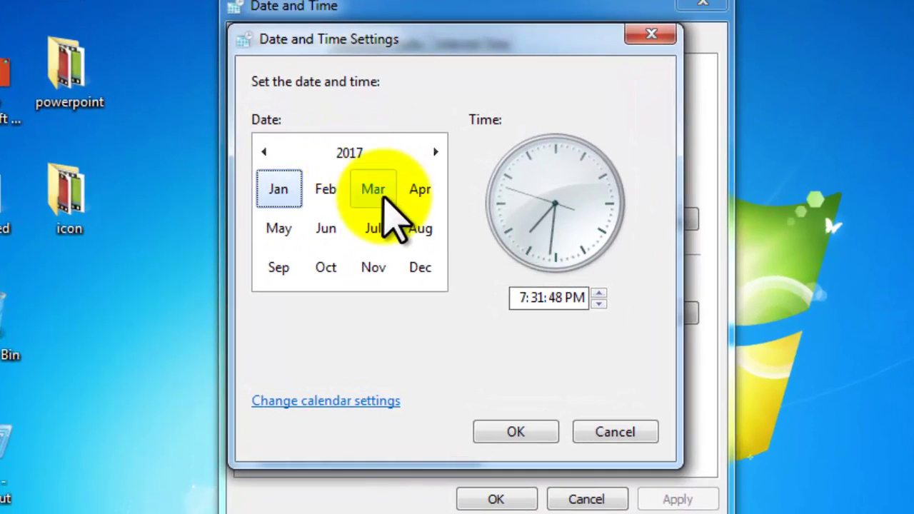
{"action": "left_click", "coordinate": [357, 156]}
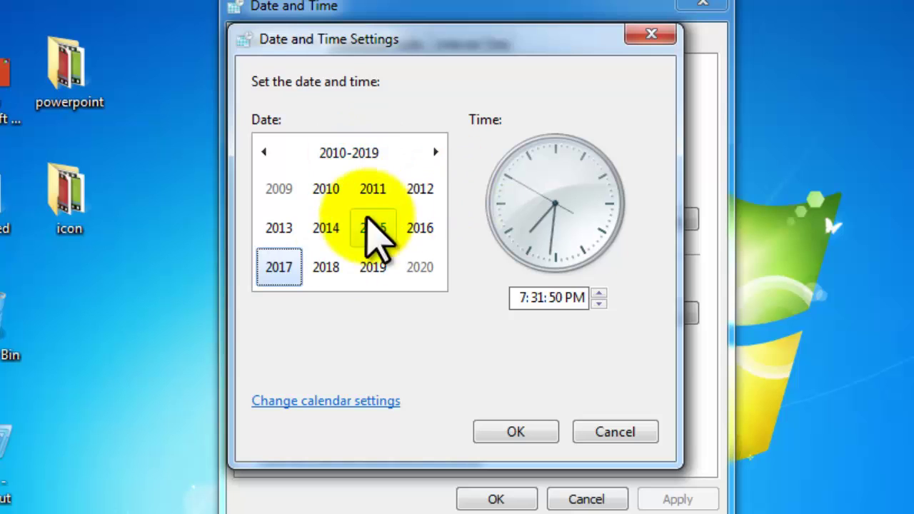
{"action": "key", "text": "ctrl+shift+d"}
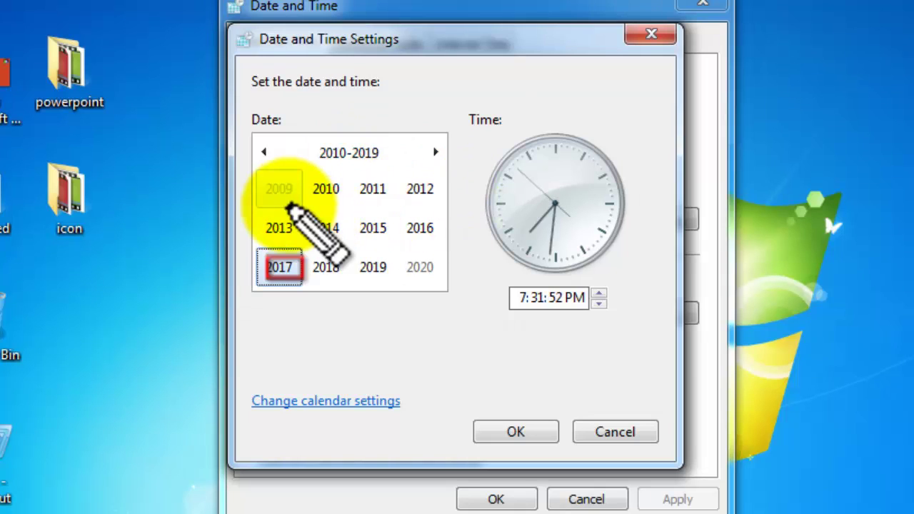
{"action": "left_click_drag", "start_coordinate": [288, 204], "coordinate": [357, 248]}
{"action": "key", "text": "Escape"}
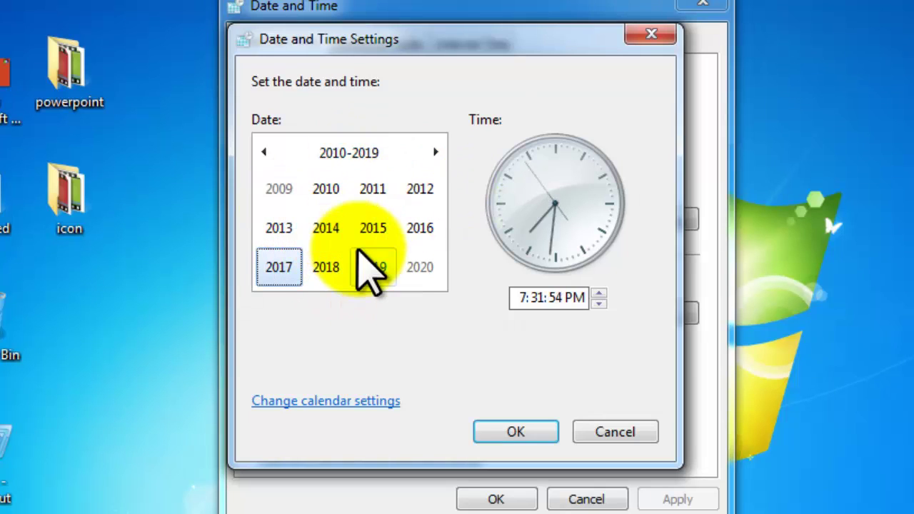
{"action": "left_click", "coordinate": [327, 188]}
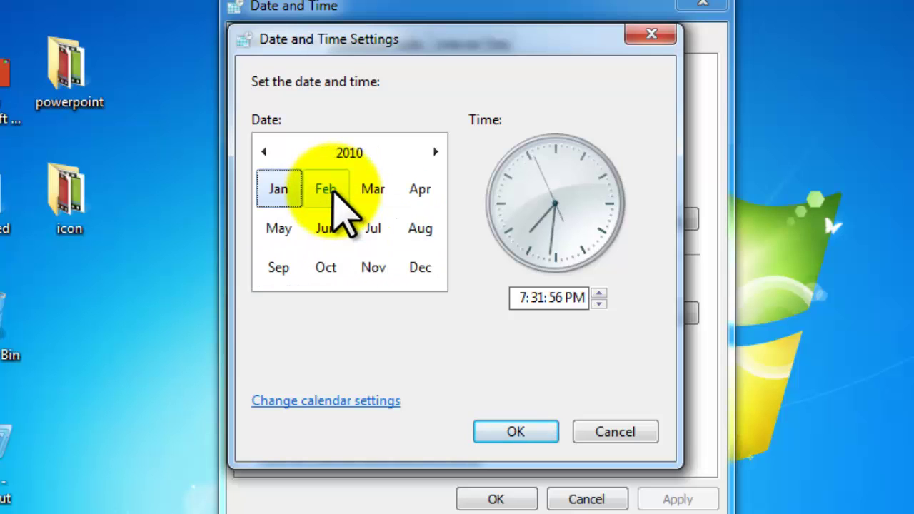
{"action": "left_click", "coordinate": [281, 189]}
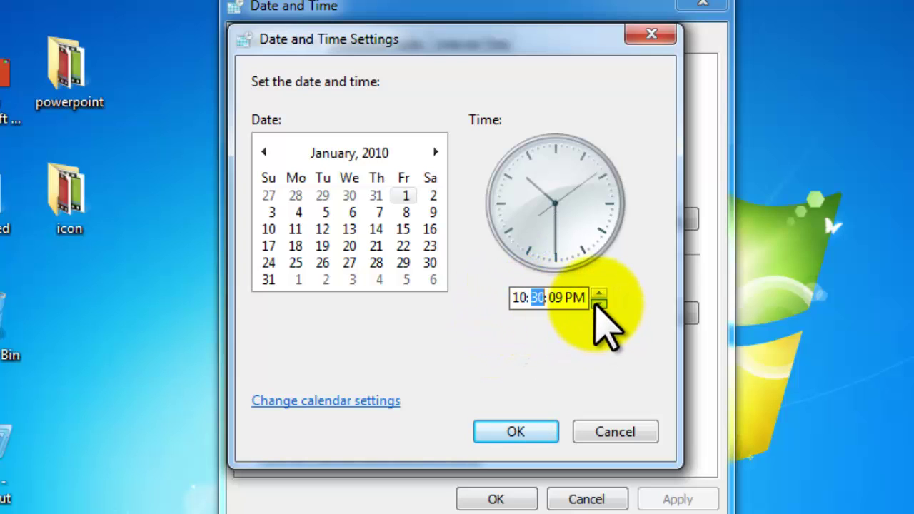
- Set the system time to 8:30:09 AM and accept the date and time changes
{"action": "left_click", "coordinate": [598, 293]}
{"action": "left_click", "coordinate": [579, 298]}
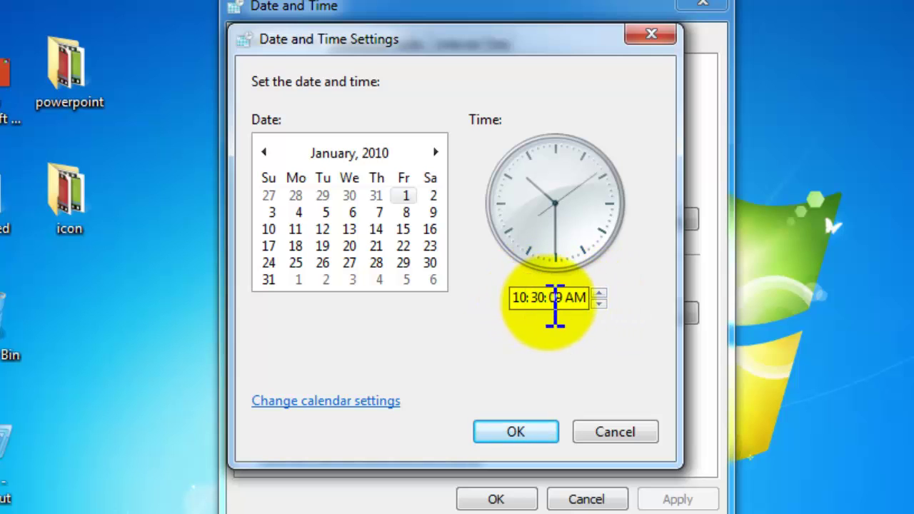
{"action": "key", "text": "BackSpace"}
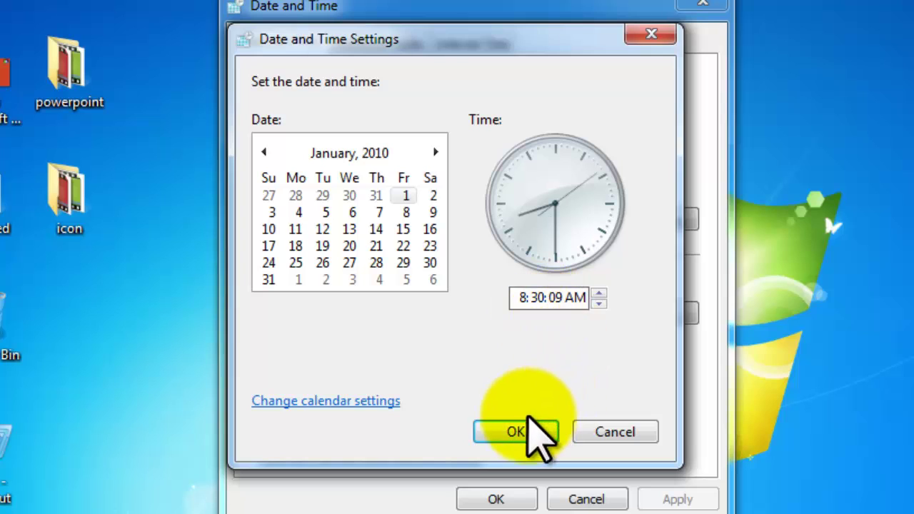
{"action": "left_click", "coordinate": [518, 433]}
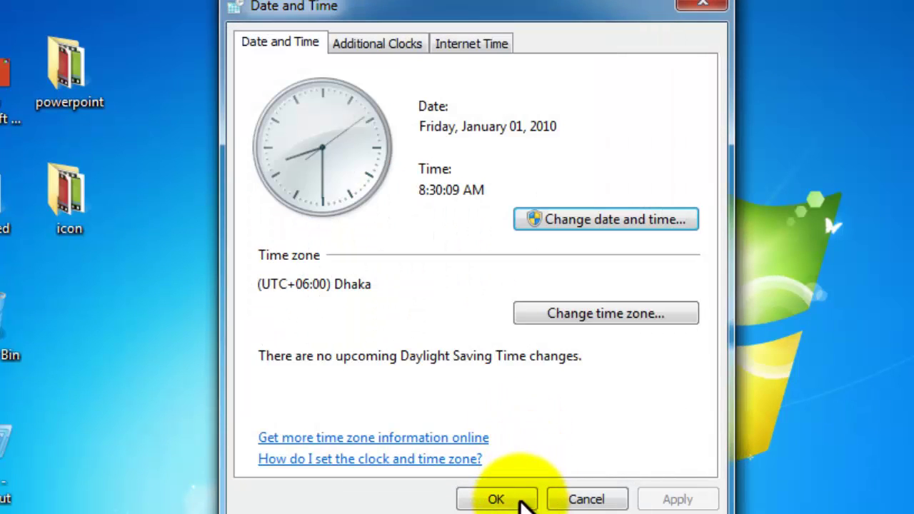
{"action": "left_click", "coordinate": [499, 499]}
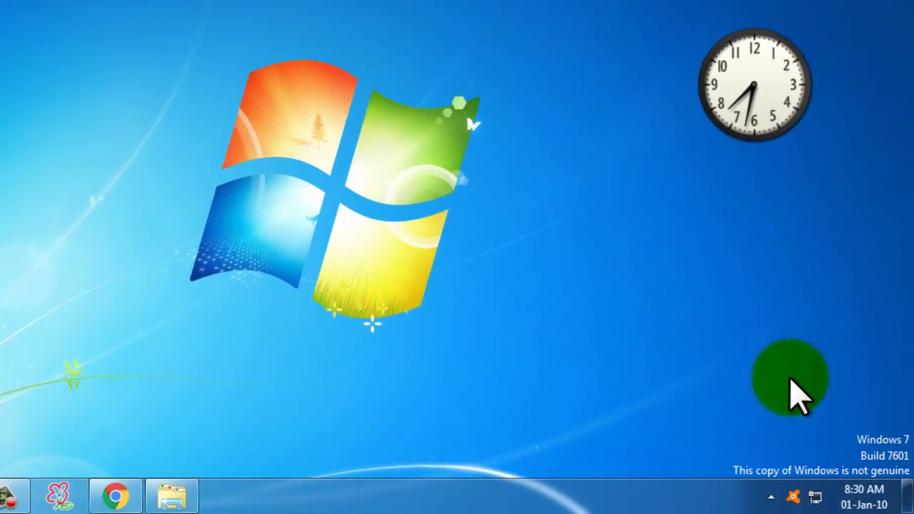
- Remove the clock gadget from the desktop
{"action": "mouse_move", "coordinate": [663, 2]}
{"action": "left_mouse_down"}
{"action": "mouse_move", "coordinate": [818, 146]}
{"action": "mouse_move", "coordinate": [845, 194]}
{"action": "left_mouse_up"}
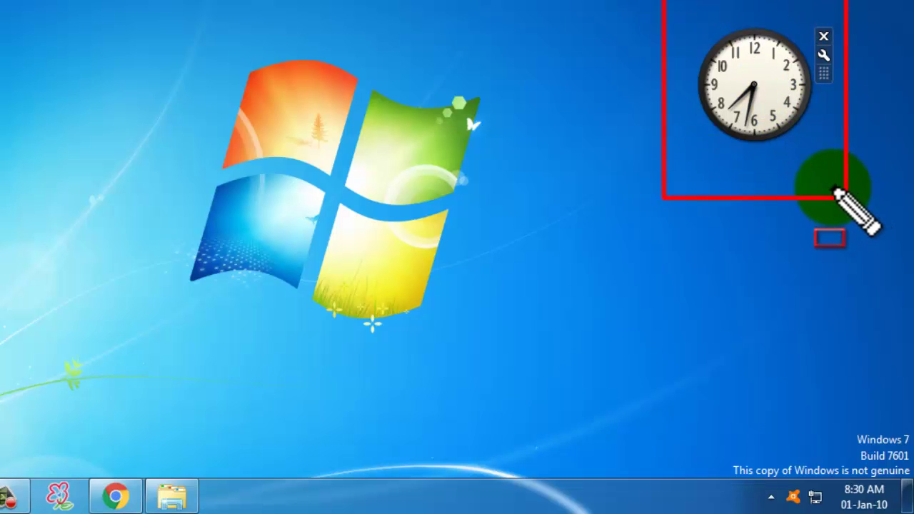
{"action": "key", "text": "Escape"}
{"action": "left_click", "coordinate": [754, 98]}
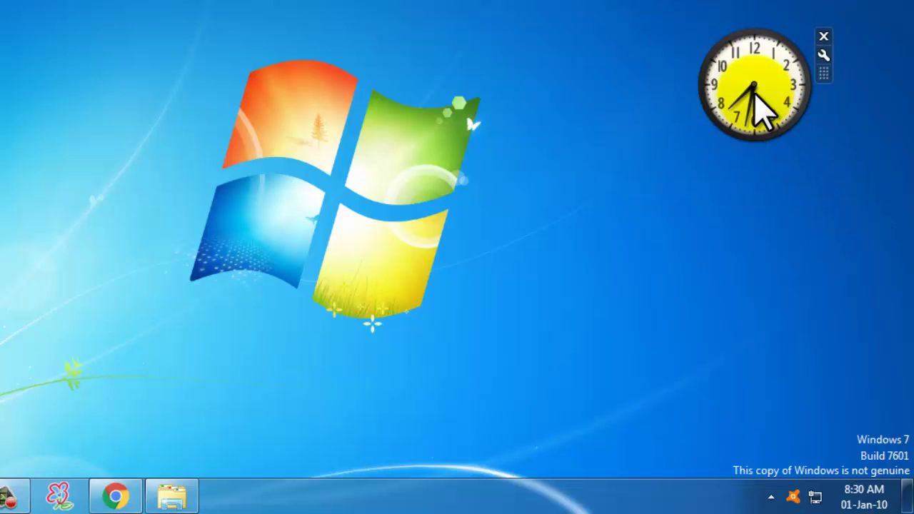
{"action": "left_click", "coordinate": [824, 36]}
- Add the Clock gadget to the desktop beside the Windows logo and remove it again
{"action": "right_click", "coordinate": [627, 40]}
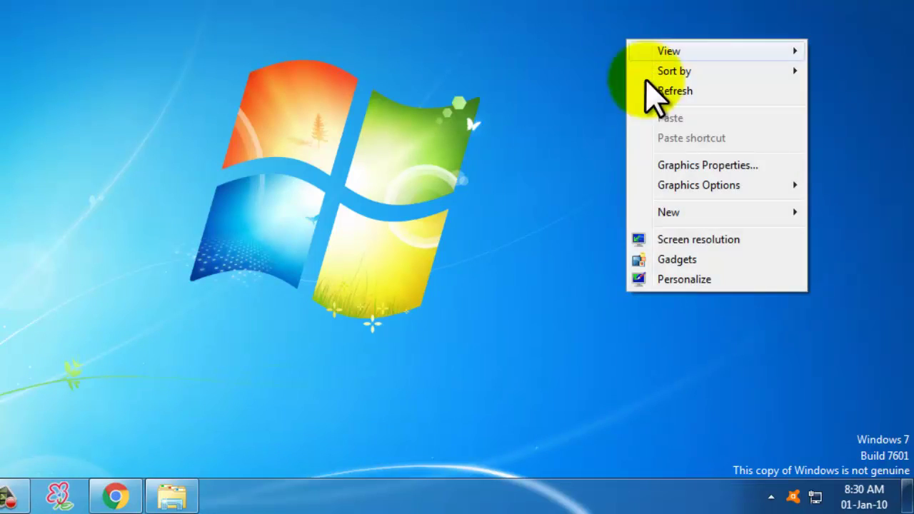
{"action": "left_click", "coordinate": [682, 260]}
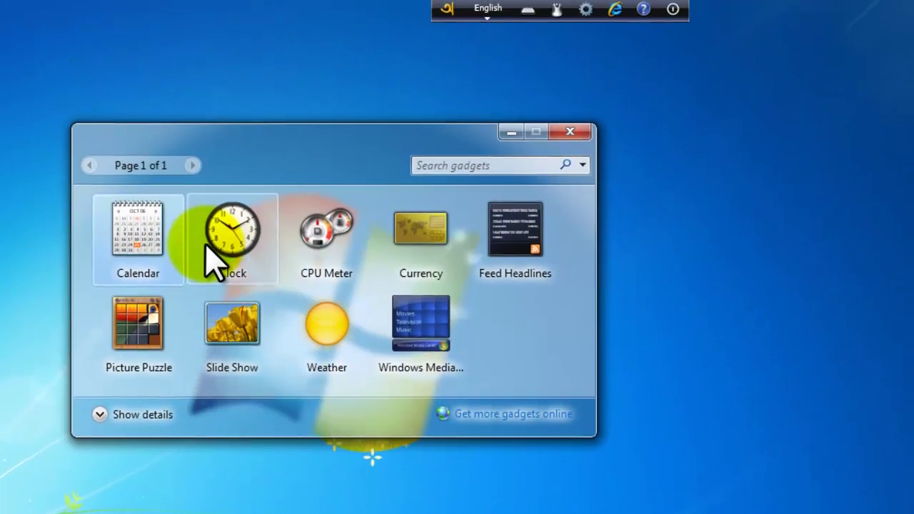
{"action": "double_click", "coordinate": [223, 250]}
{"action": "left_click_drag", "start_coordinate": [755, 143], "coordinate": [606, 240]}
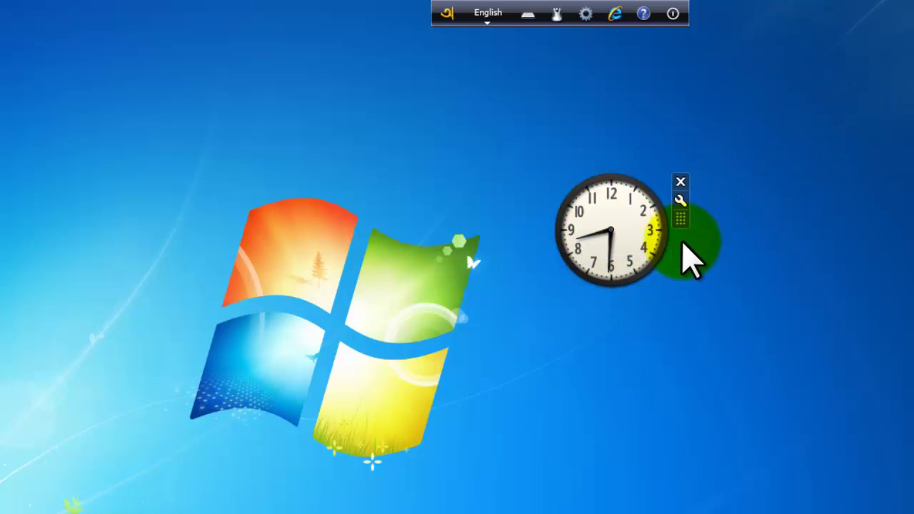
{"action": "left_click", "coordinate": [680, 184]}
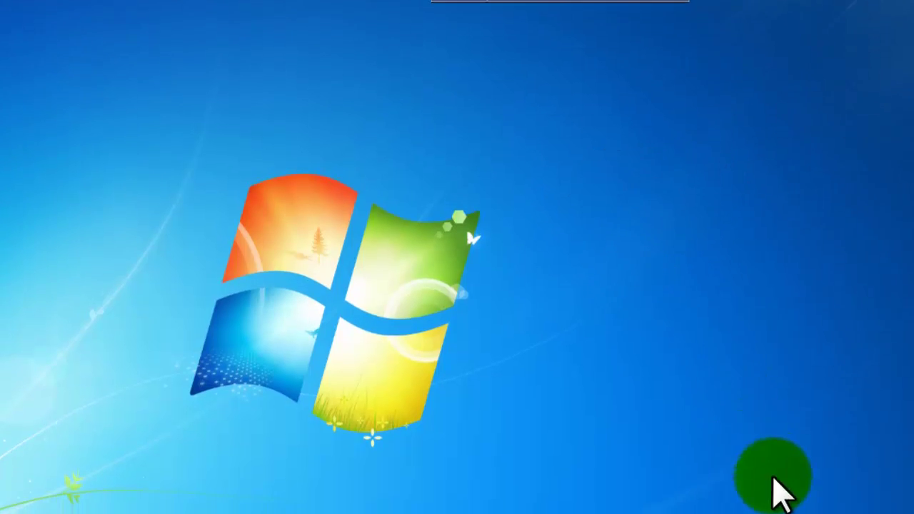
- Open the date and time settings from the system clock and view the additional clocks options
{"action": "left_click", "coordinate": [860, 500]}
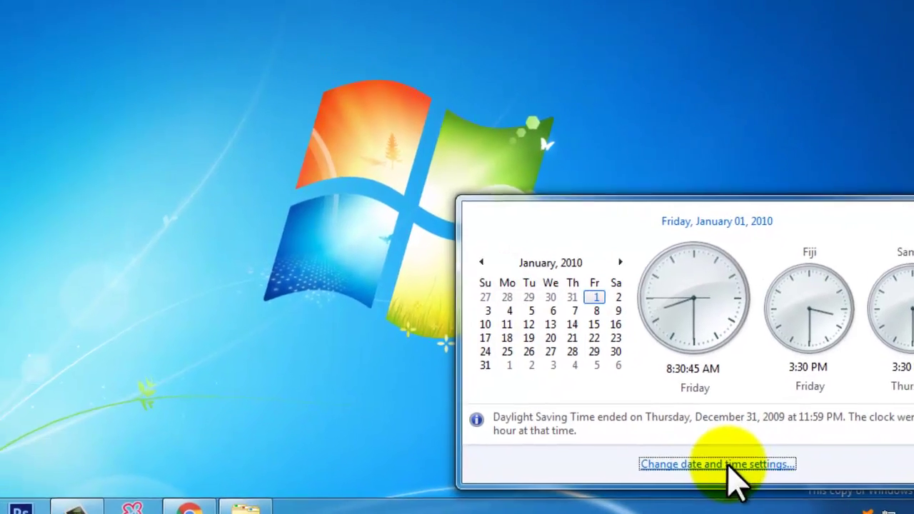
{"action": "left_click", "coordinate": [651, 445]}
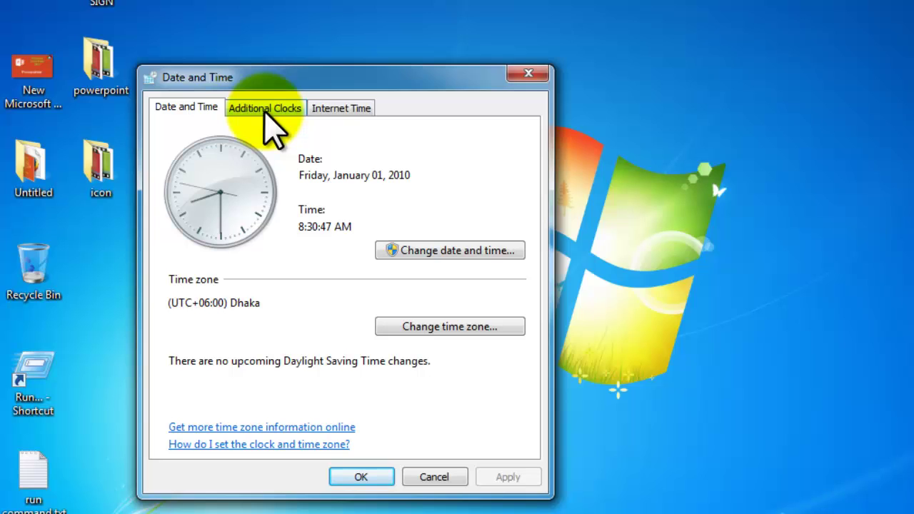
{"action": "left_click", "coordinate": [266, 113]}
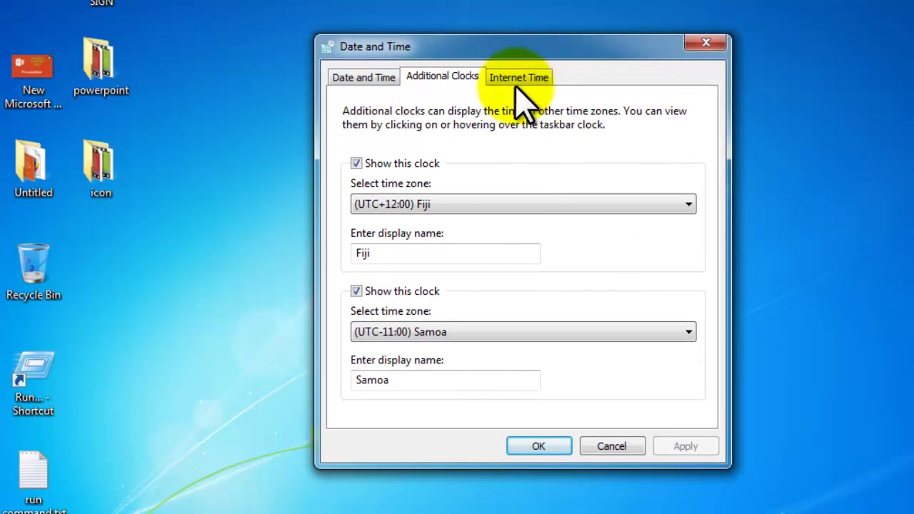
{"action": "key", "text": "ctrl+shift+d"}
{"action": "left_click_drag", "start_coordinate": [327, 234], "coordinate": [409, 286]}
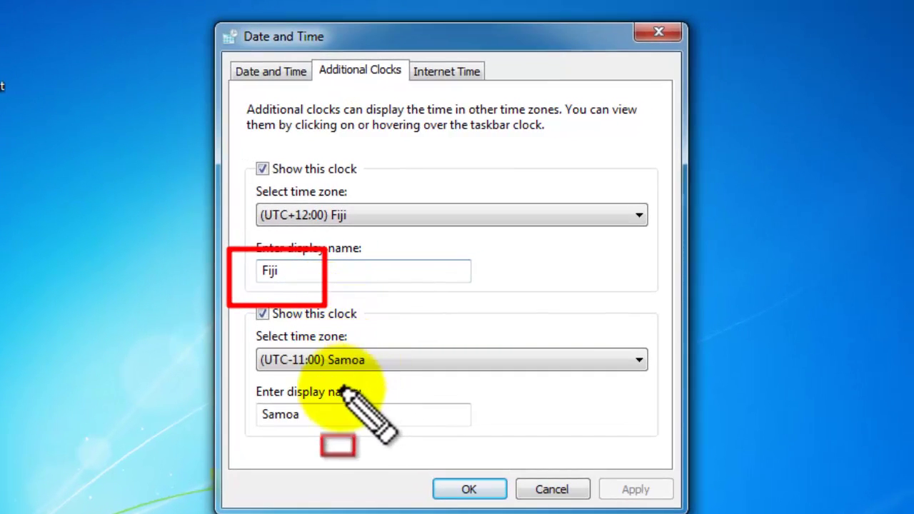
{"action": "left_click_drag", "start_coordinate": [230, 380], "coordinate": [361, 463]}
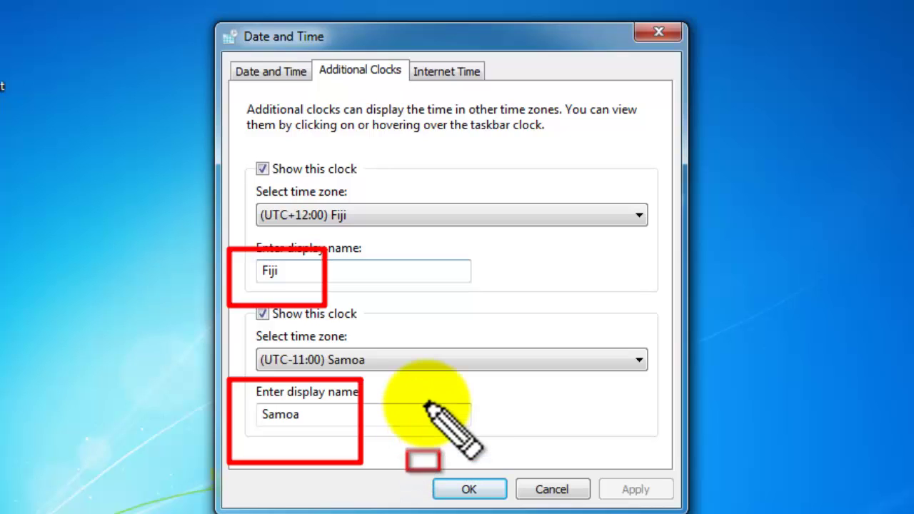
{"action": "mouse_move", "coordinate": [613, 99]}
{"action": "left_mouse_down"}
{"action": "mouse_move", "coordinate": [663, 230]}
{"action": "mouse_move", "coordinate": [674, 294]}
{"action": "left_mouse_up"}
{"action": "mouse_move", "coordinate": [861, 104]}
{"action": "left_mouse_down"}
{"action": "mouse_move", "coordinate": [898, 176]}
{"action": "mouse_move", "coordinate": [912, 249]}
{"action": "left_mouse_up"}
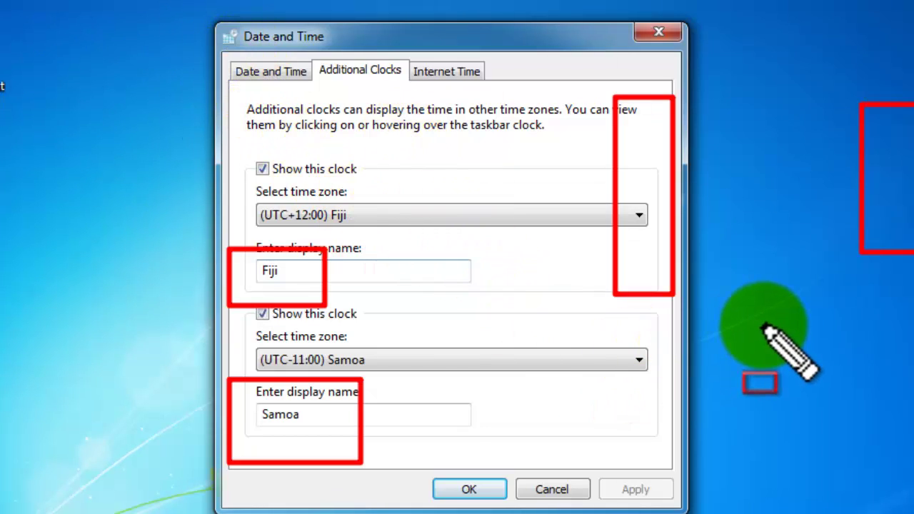
{"action": "key", "text": "Escape"}
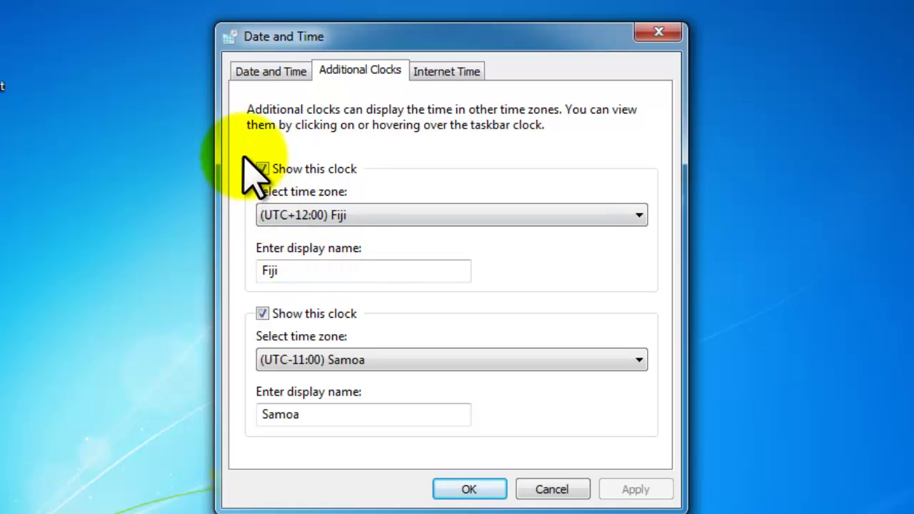
{"action": "key", "text": "ctrl+shift+d"}
{"action": "left_click_drag", "start_coordinate": [233, 132], "coordinate": [269, 178]}
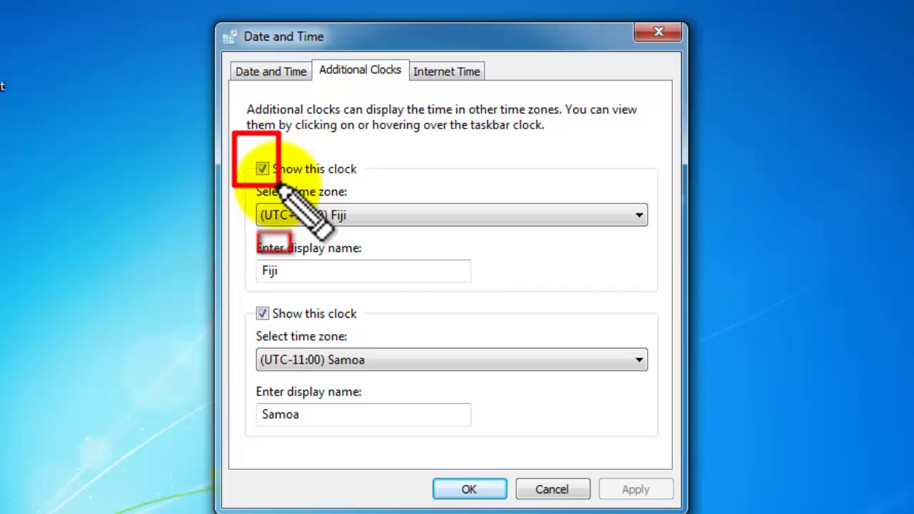
{"action": "key", "text": "Escape"}
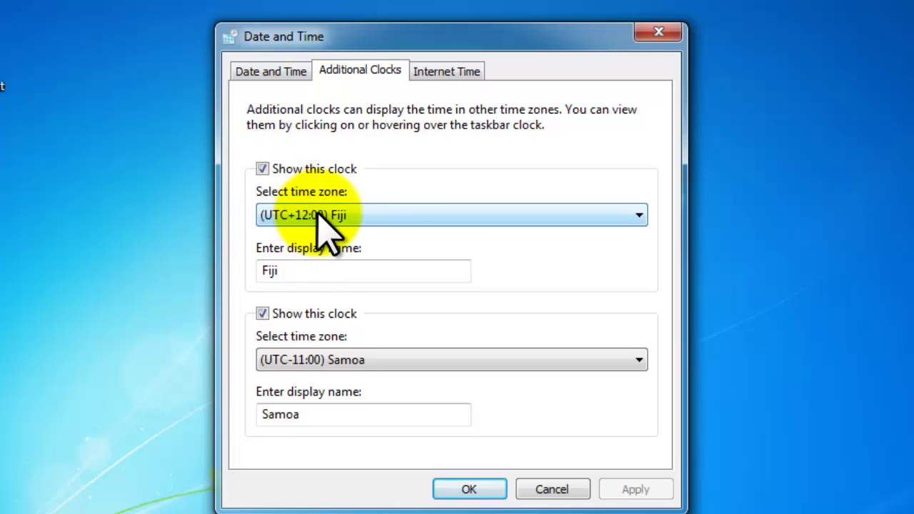
- View the time zones available for the first additional clock and close the list without choosing another one
{"action": "left_click", "coordinate": [319, 216]}
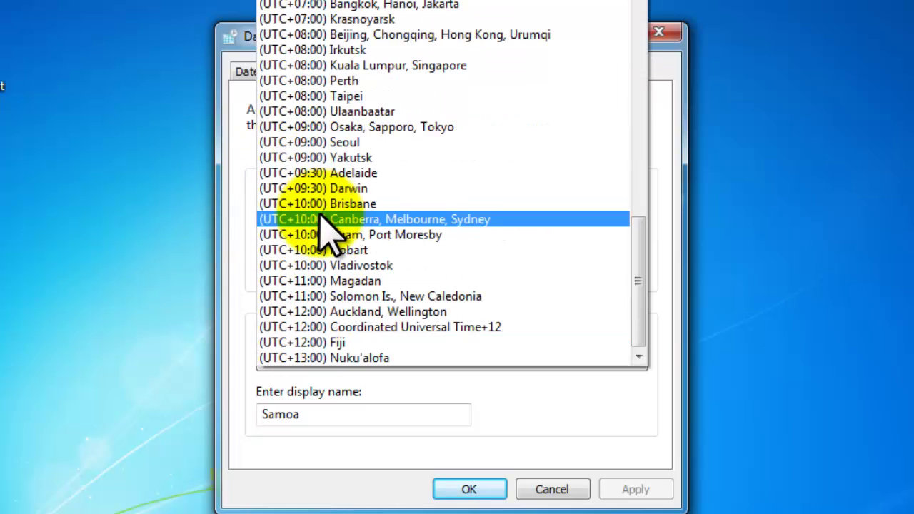
{"action": "left_click", "coordinate": [667, 187]}
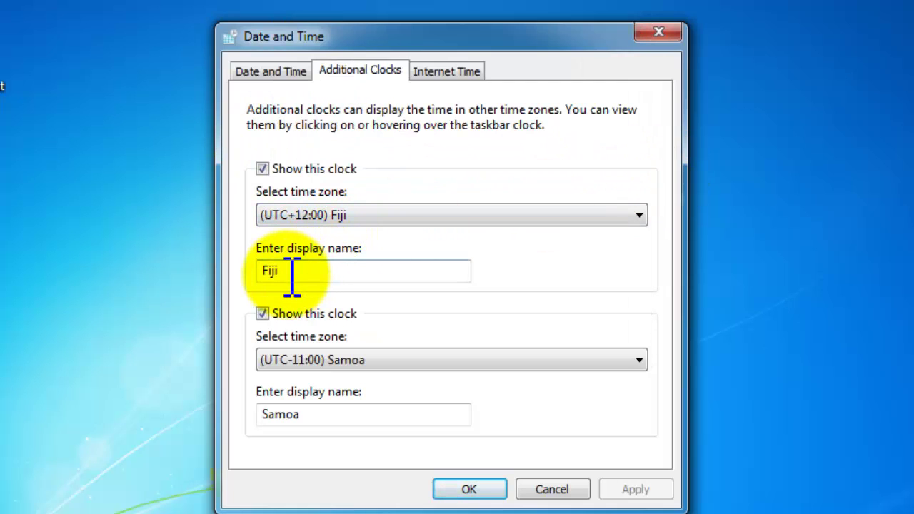
{"action": "left_click_drag", "start_coordinate": [233, 247], "coordinate": [323, 298]}
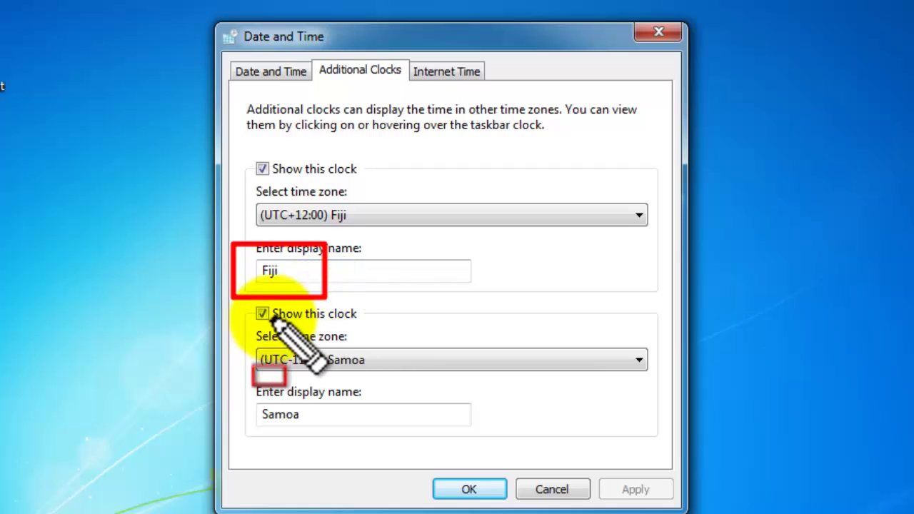
{"action": "key", "text": "Escape"}
{"action": "mouse_move", "coordinate": [240, 290]}
{"action": "left_mouse_down"}
{"action": "mouse_move", "coordinate": [273, 326]}
{"action": "mouse_move", "coordinate": [300, 337]}
{"action": "left_mouse_up"}
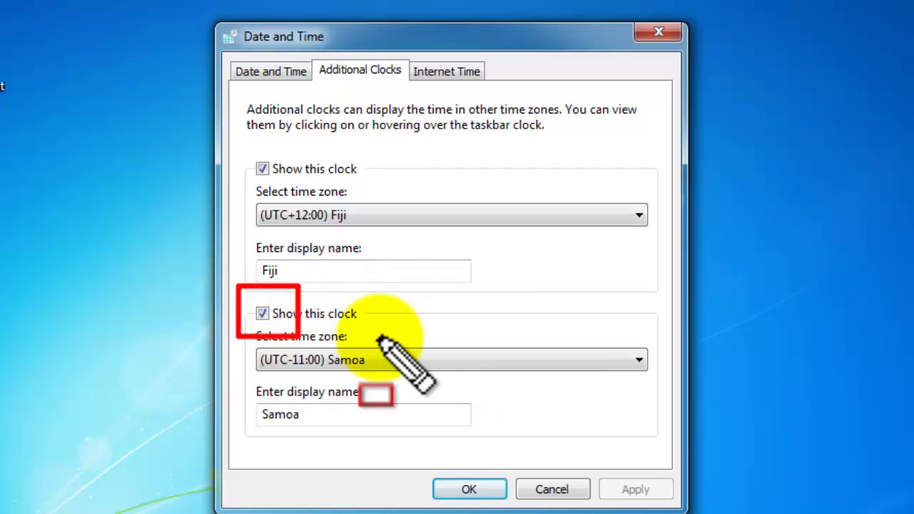
{"action": "key", "text": "Escape"}
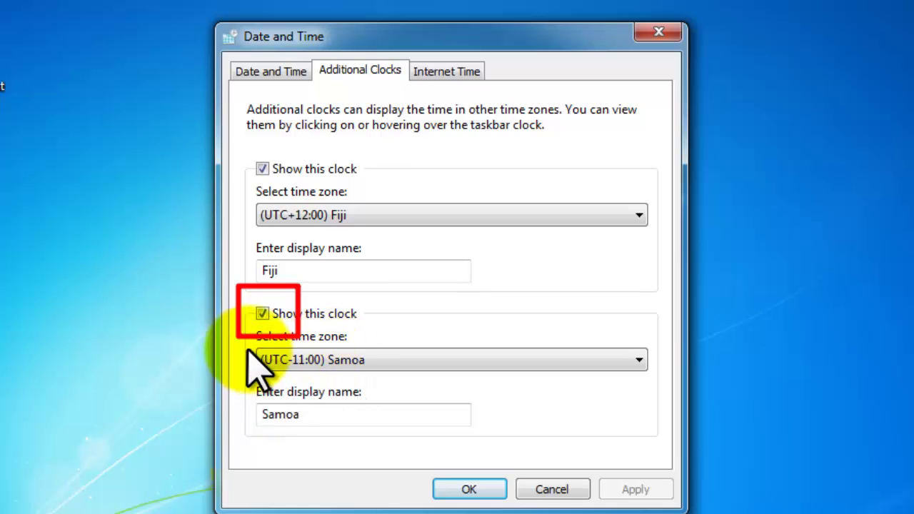
{"action": "key", "text": "ctrl+shift+d"}
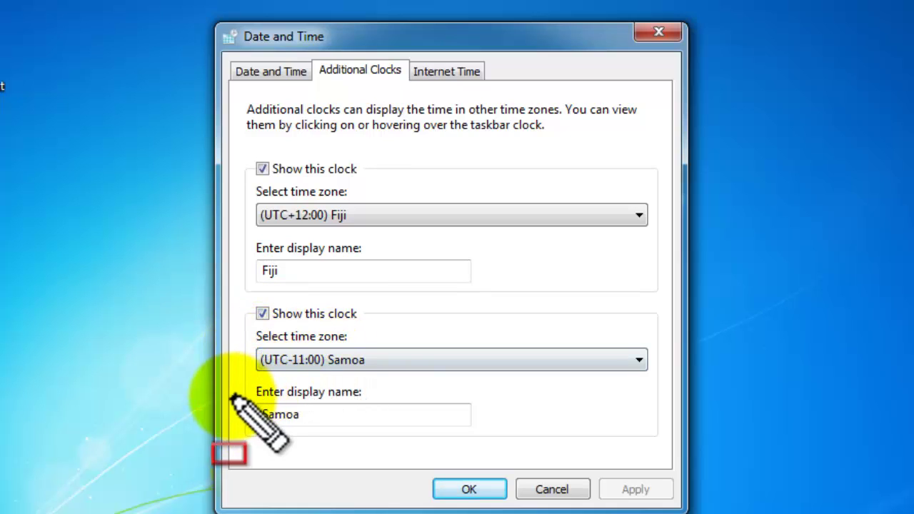
{"action": "mouse_move", "coordinate": [227, 387]}
{"action": "left_mouse_down"}
{"action": "mouse_move", "coordinate": [310, 437]}
{"action": "mouse_move", "coordinate": [469, 471]}
{"action": "mouse_move", "coordinate": [500, 454]}
{"action": "left_mouse_up"}
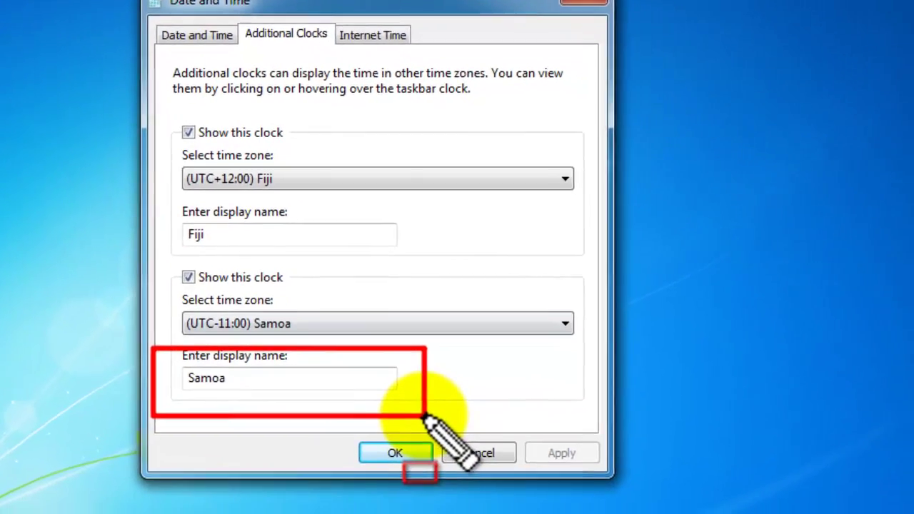
{"action": "key", "text": "Escape"}
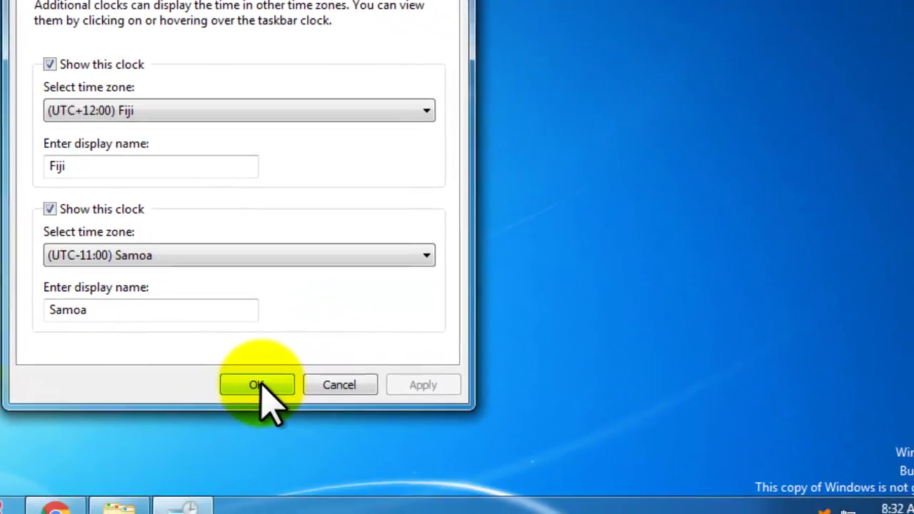
- Accept the additional clocks settings and open the system clock to view the local, Fiji and Samoa times
{"action": "left_click", "coordinate": [212, 362]}
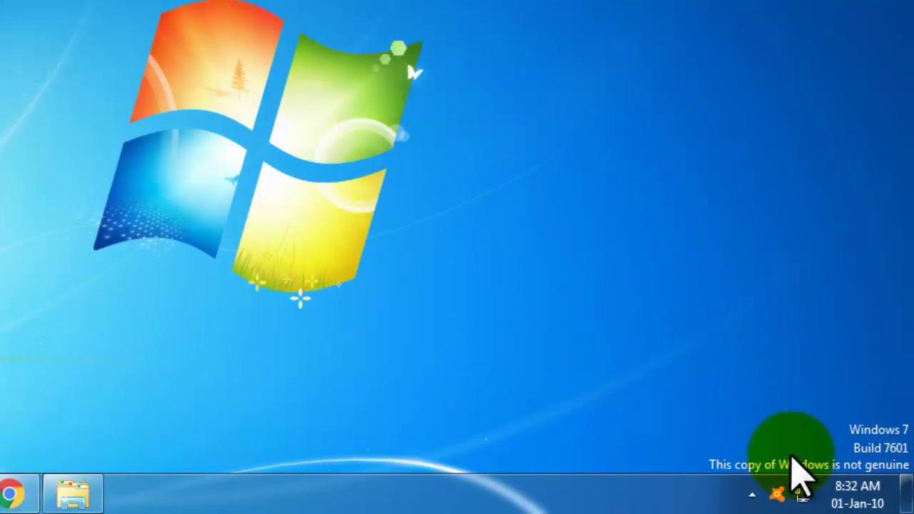
{"action": "left_click", "coordinate": [851, 496]}
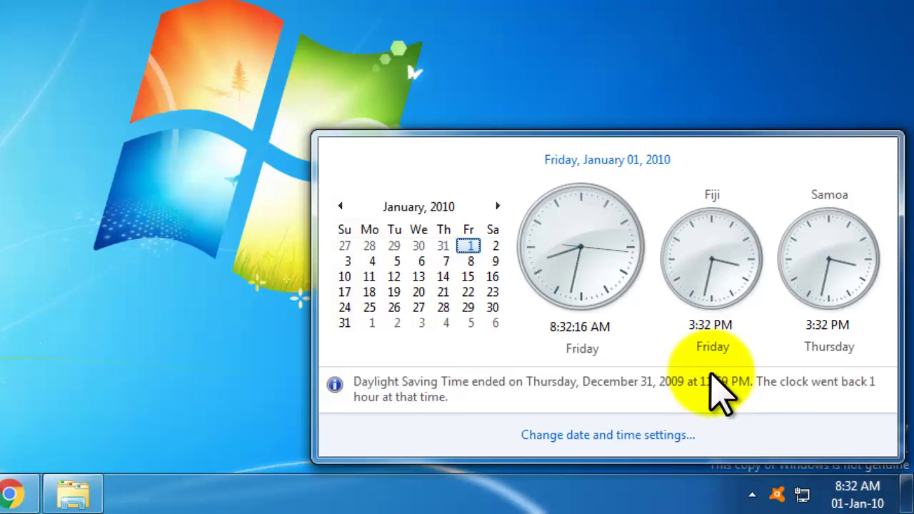
{"action": "key", "text": "ctrl+2"}
{"action": "mouse_move", "coordinate": [499, 166]}
{"action": "left_mouse_down"}
{"action": "mouse_move", "coordinate": [588, 285]}
{"action": "mouse_move", "coordinate": [621, 352]}
{"action": "left_mouse_up"}
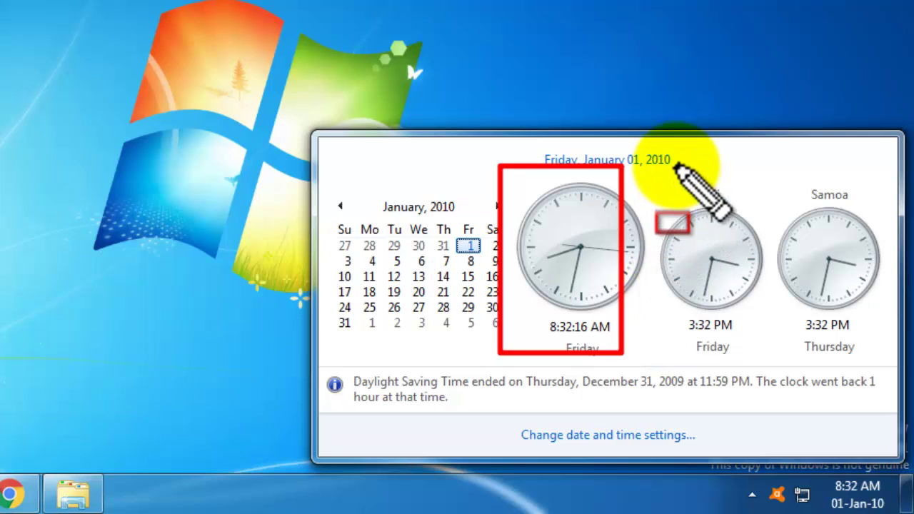
{"action": "left_click_drag", "start_coordinate": [675, 161], "coordinate": [715, 203]}
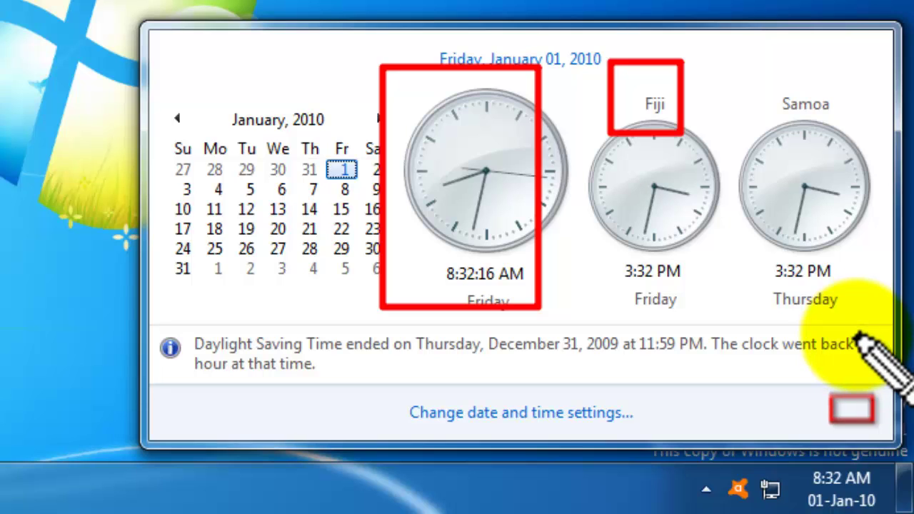
{"action": "left_click_drag", "start_coordinate": [611, 262], "coordinate": [677, 331]}
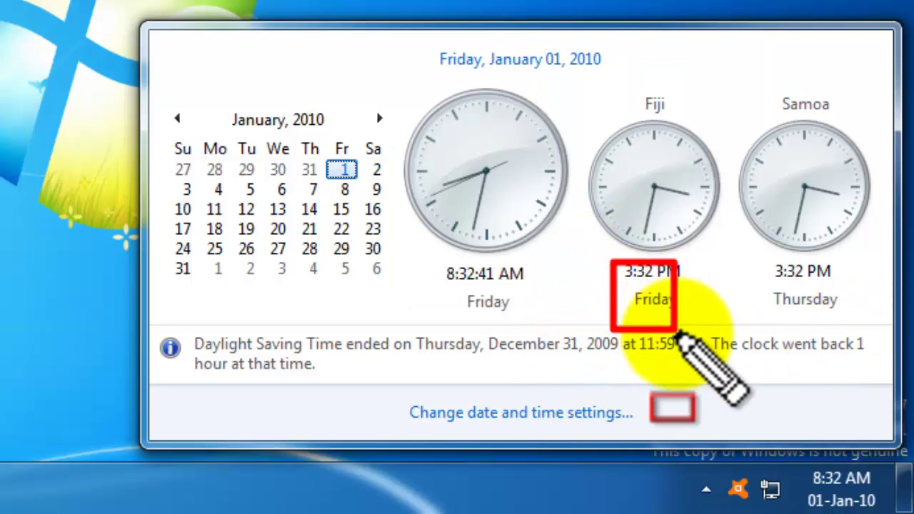
{"action": "left_click_drag", "start_coordinate": [751, 246], "coordinate": [855, 338]}
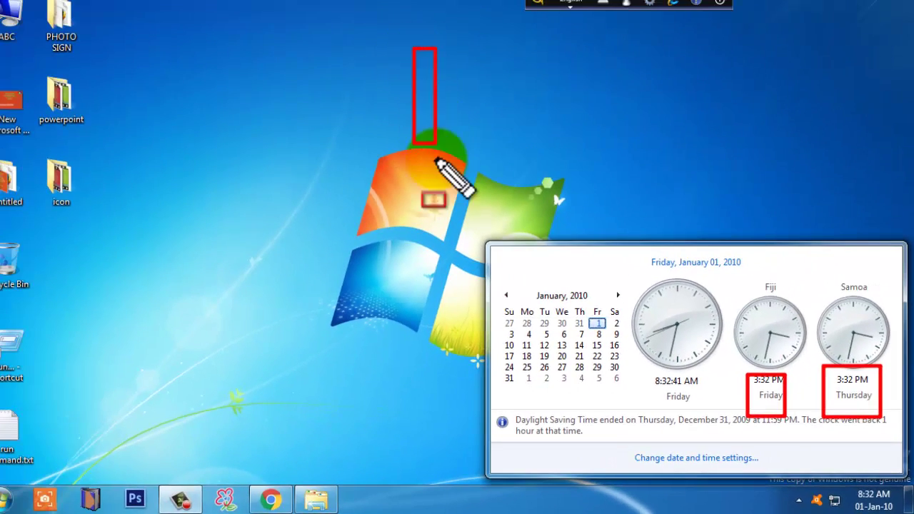
{"action": "left_click_drag", "start_coordinate": [437, 161], "coordinate": [444, 317]}
{"action": "left_click_drag", "start_coordinate": [444, 366], "coordinate": [441, 404]}
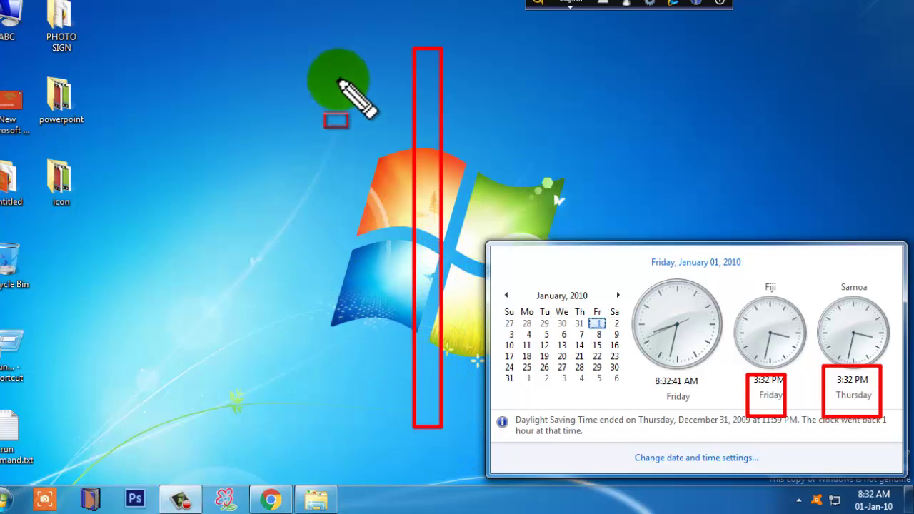
{"action": "left_click_drag", "start_coordinate": [338, 78], "coordinate": [369, 140]}
{"action": "left_click_drag", "start_coordinate": [484, 75], "coordinate": [529, 174]}
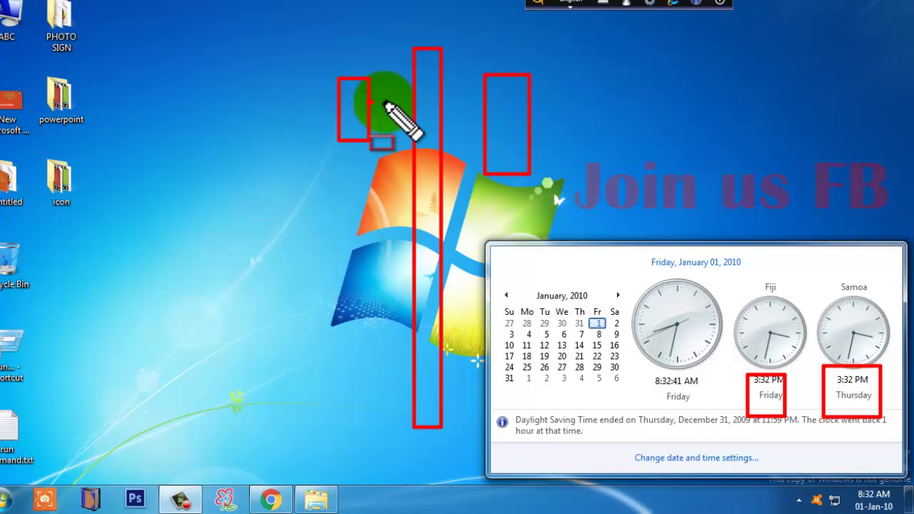